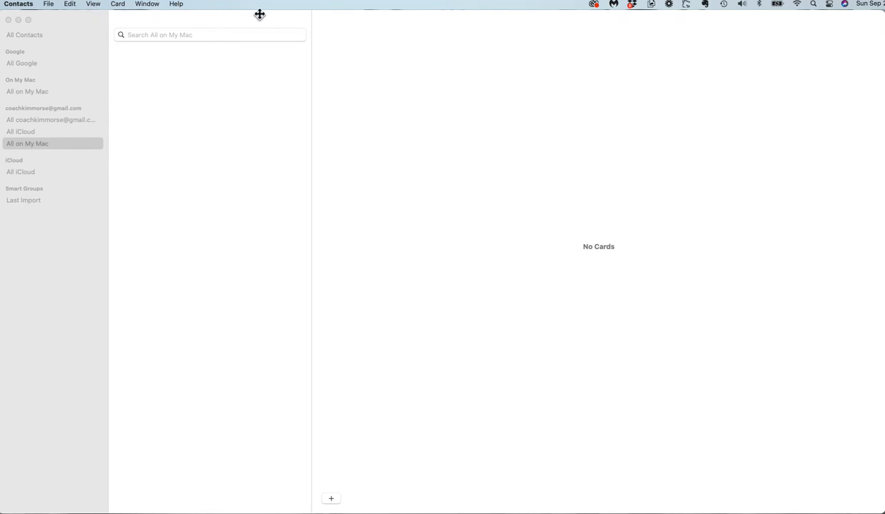
Step: Create a new contact group named Harbor Marketing
left_click(52, 4)
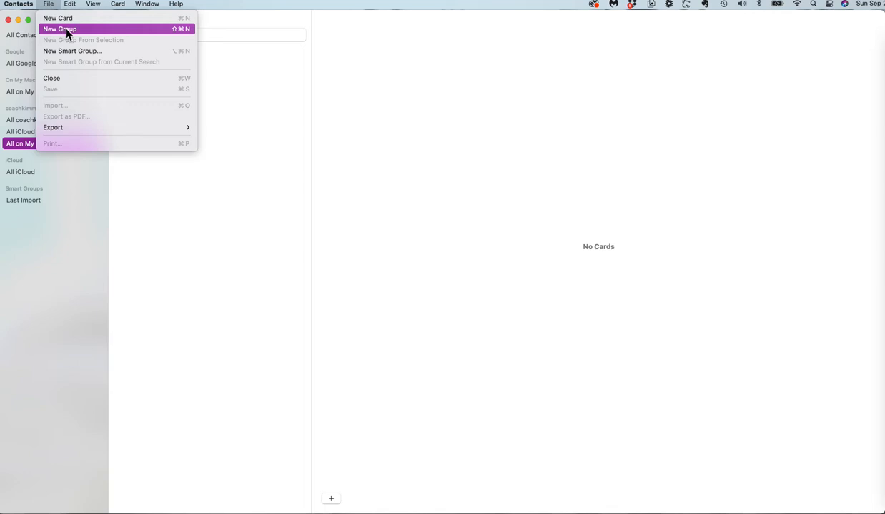
left_click(66, 30)
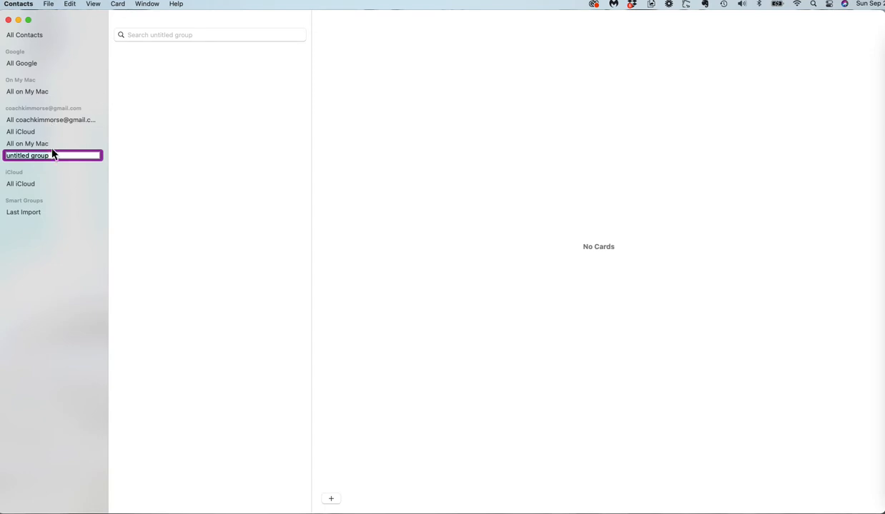
type("Harbor Marketing")
key("Return")
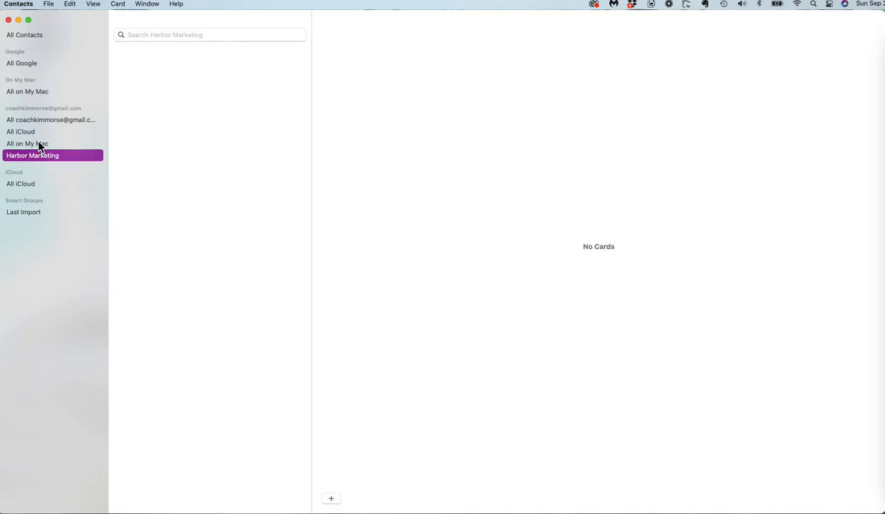
Step: Import the contact card file into the Harbor Marketing group, accepting the update of duplicate cards
left_click(33, 95)
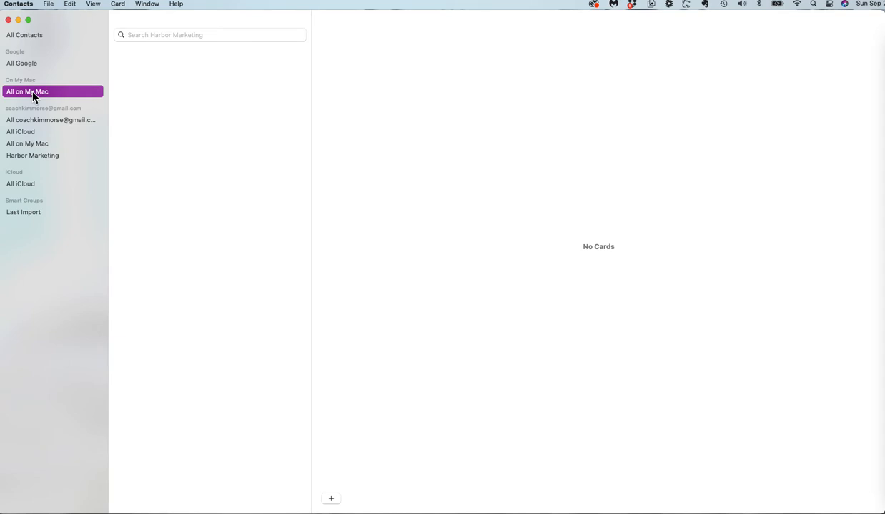
left_click(34, 160)
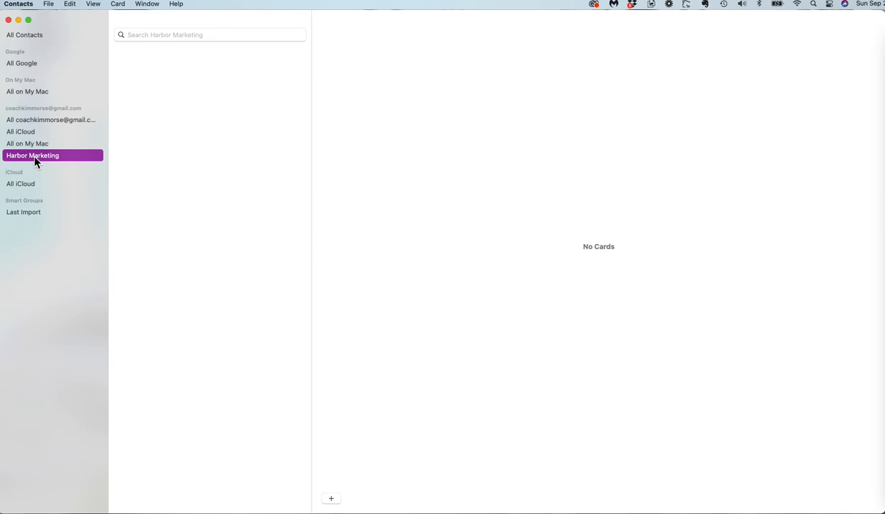
key("Up")
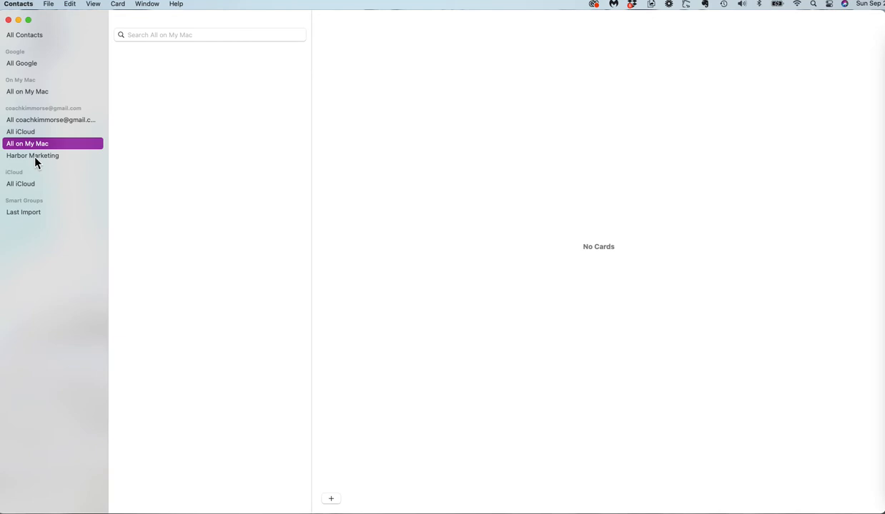
left_click(51, 160)
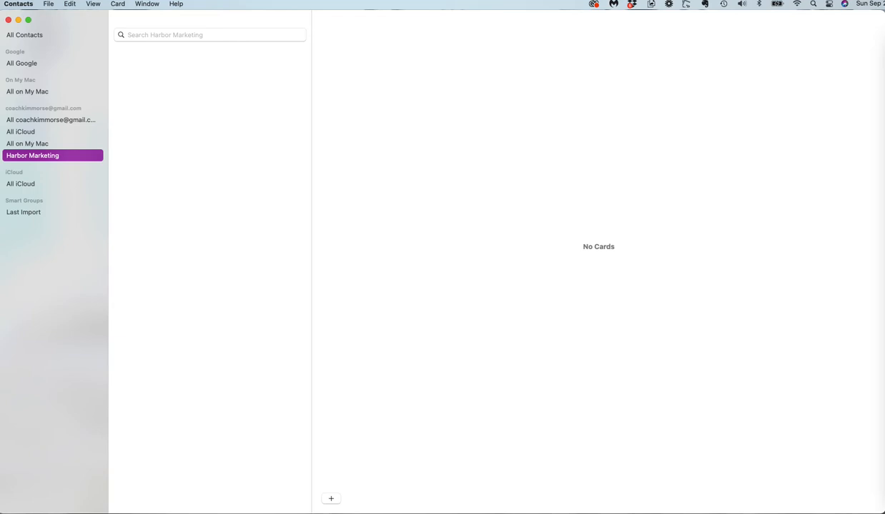
left_click_drag(1, 118, 69, 157)
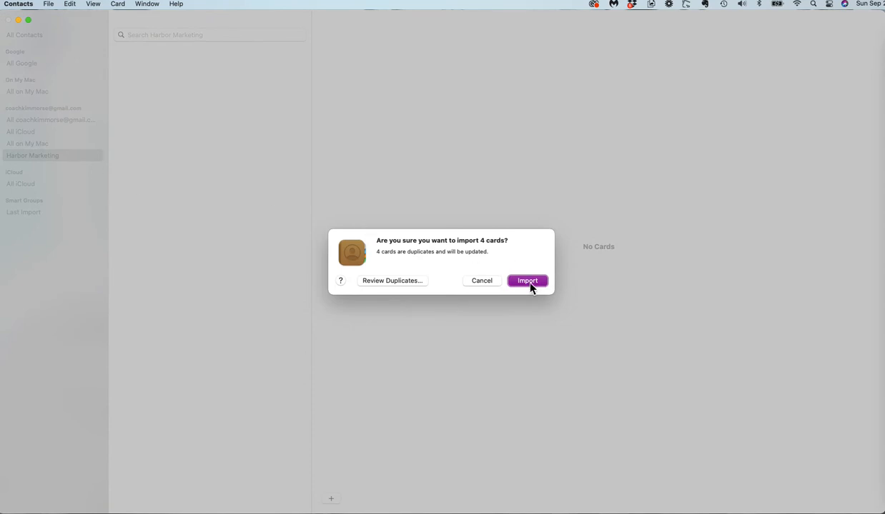
left_click(529, 282)
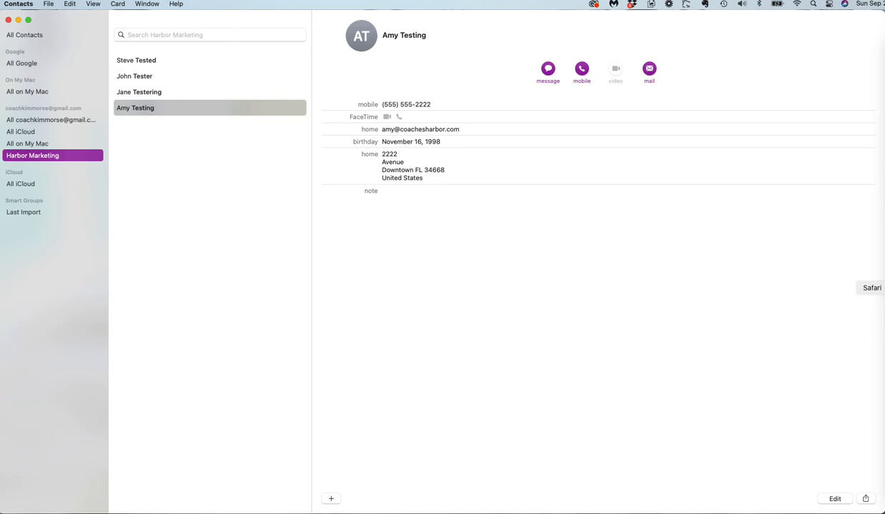
Step: Switch to Numbers and create a new spreadsheet from the Blank template
left_click(880, 288)
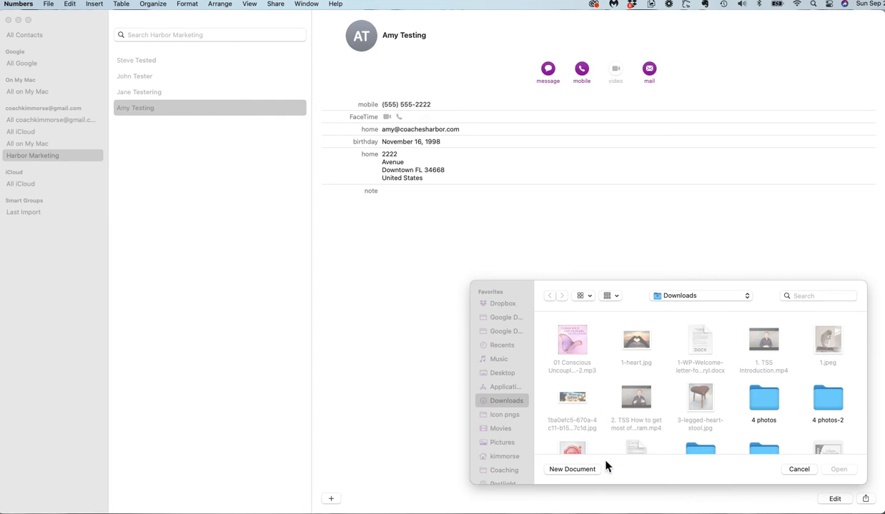
left_click(578, 471)
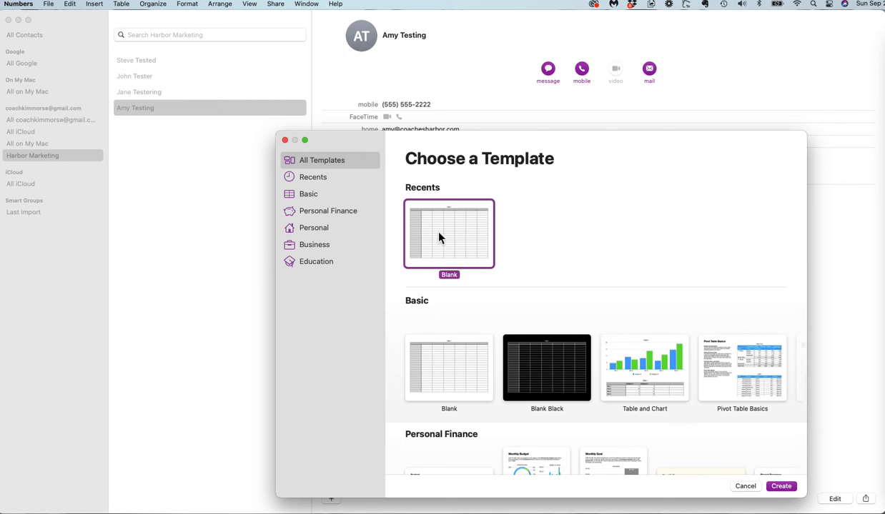
left_click(781, 487)
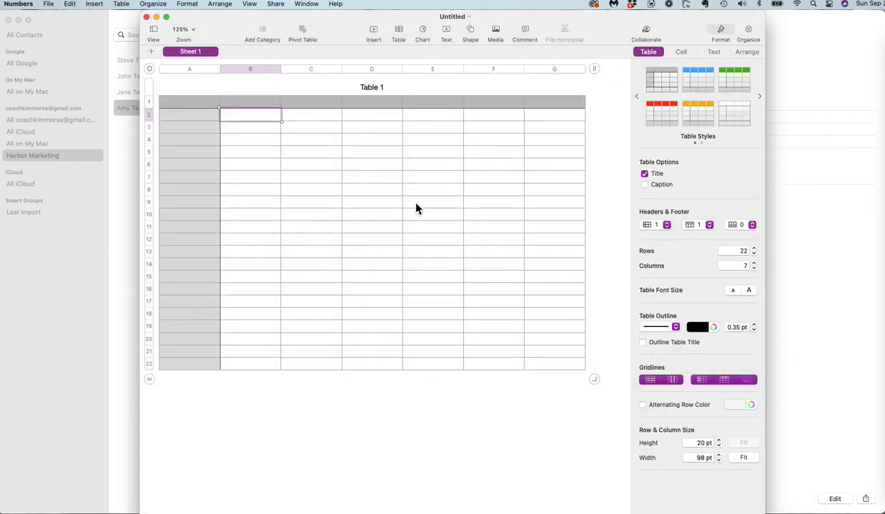
Step: Arrange the Contacts and Numbers windows so the Harbor Marketing contact list stays visible beside the blank table
left_click_drag(602, 34, 715, 25)
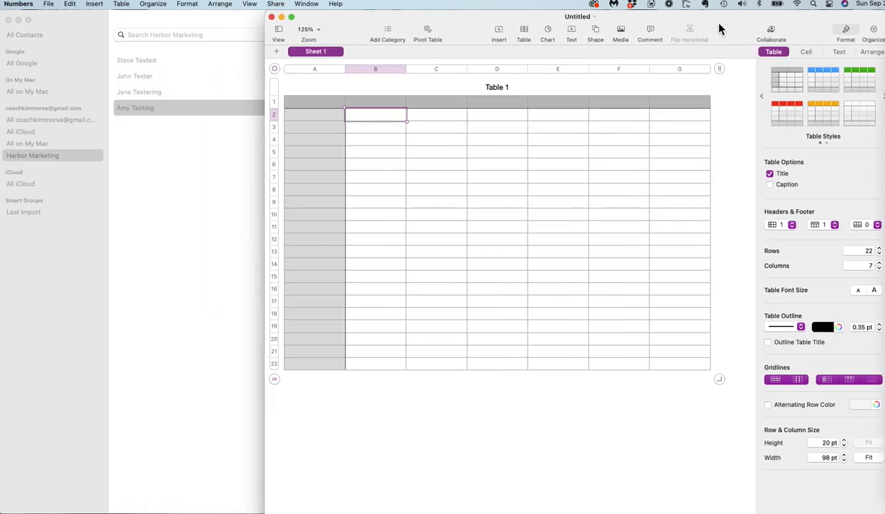
left_click(163, 15)
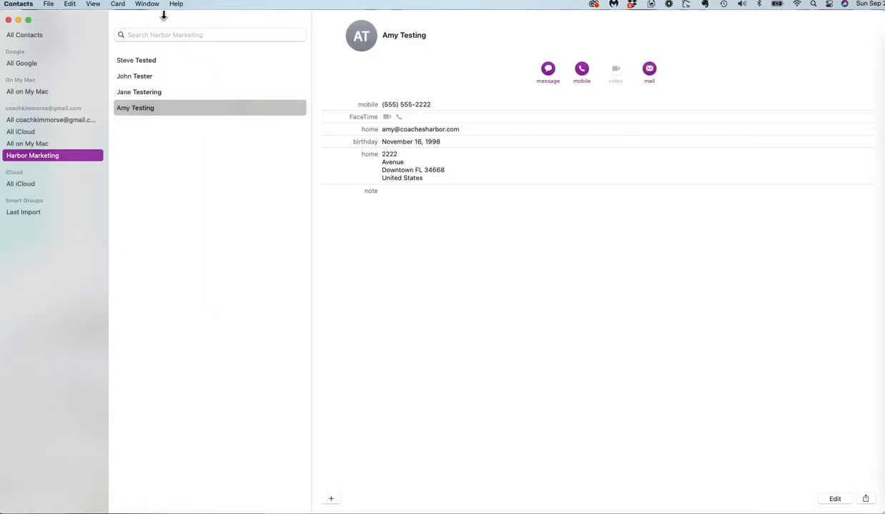
left_click(457, 512)
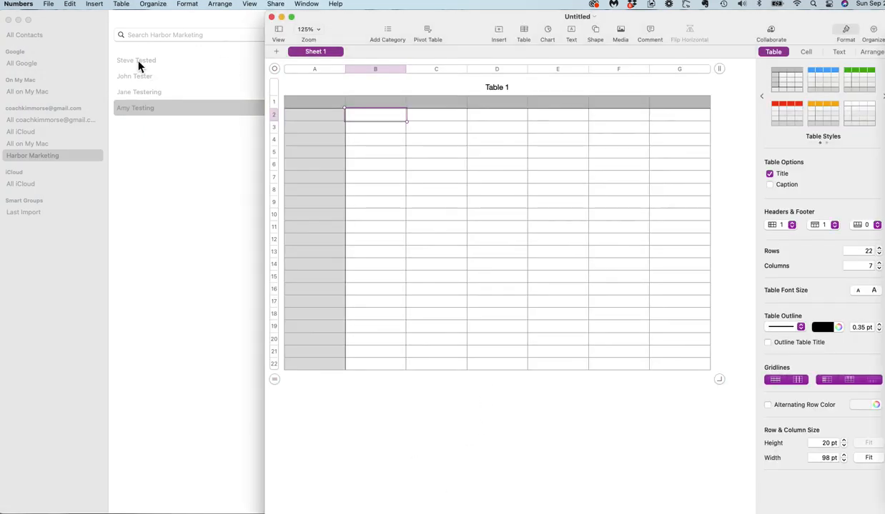
left_click(139, 63)
left_click(138, 63)
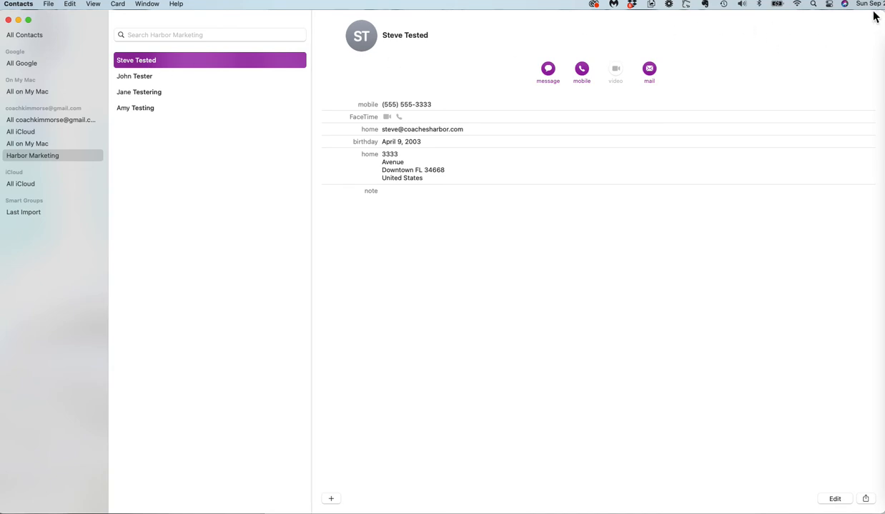
left_click_drag(874, 15, 789, 31)
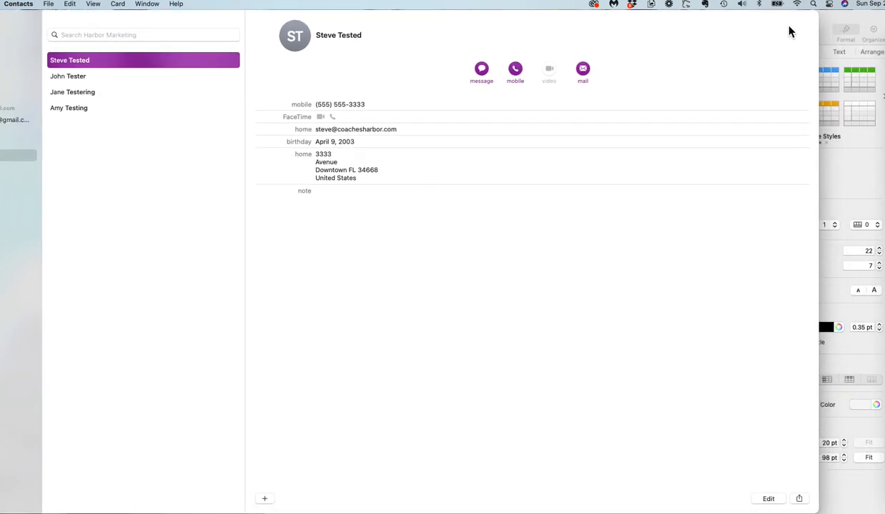
left_click(826, 18)
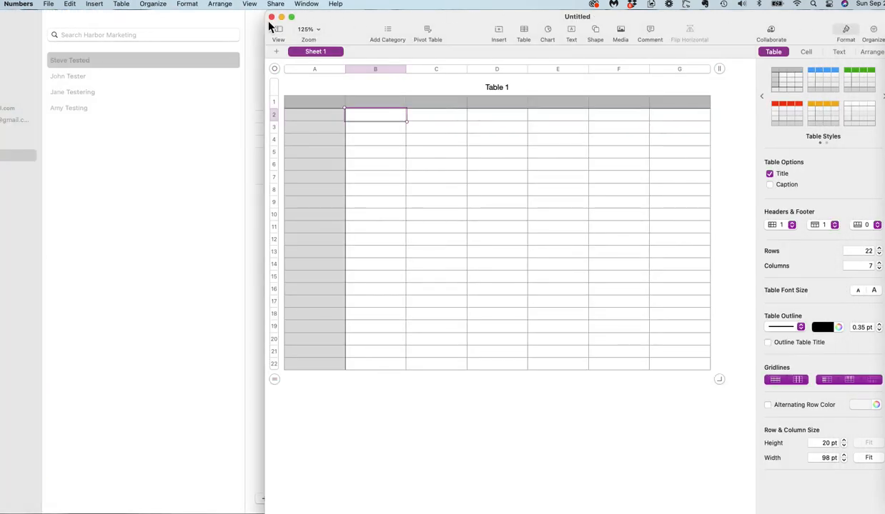
left_click_drag(265, 25, 438, 30)
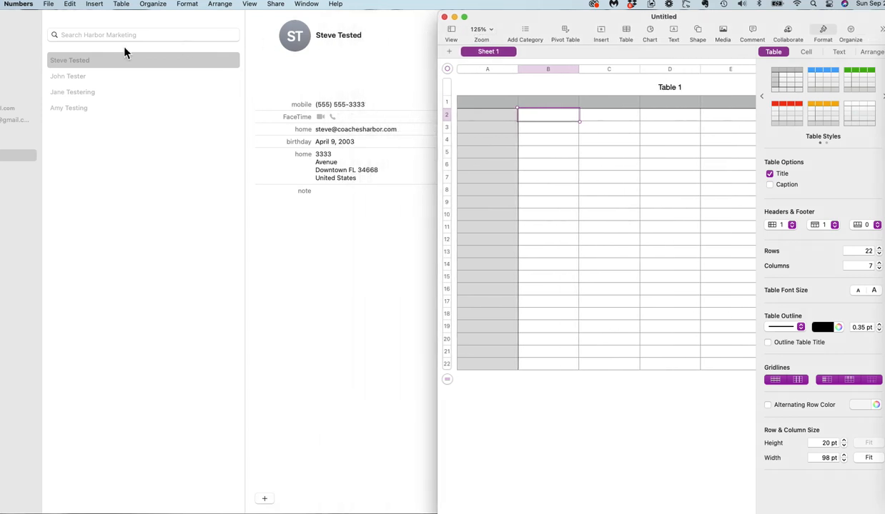
Step: Transfer all contacts of the Harbor Marketing group from Contacts into the blank Numbers table
left_click(83, 73)
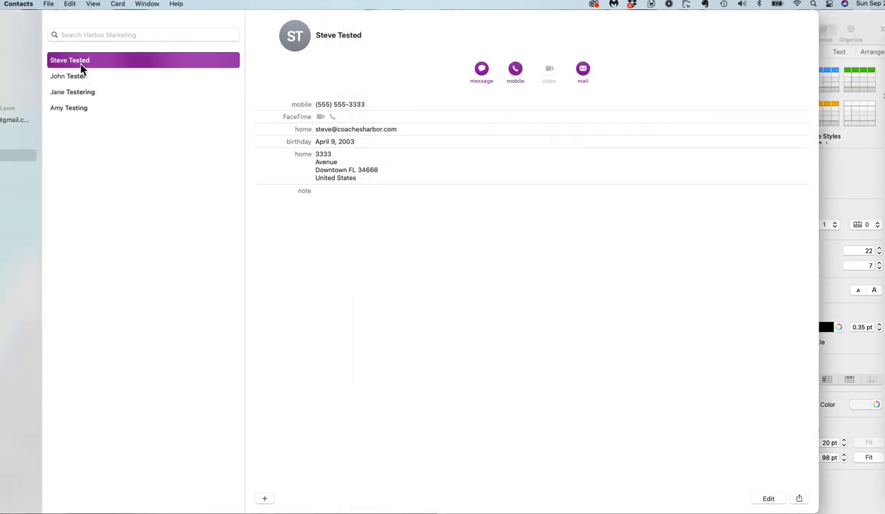
left_click(62, 111, "shift")
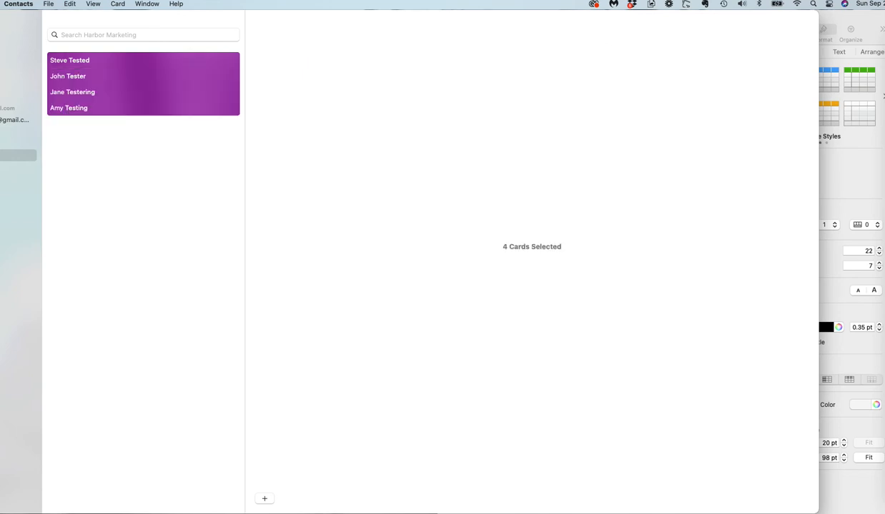
left_click(850, 32)
left_click_drag(148, 86, 512, 134)
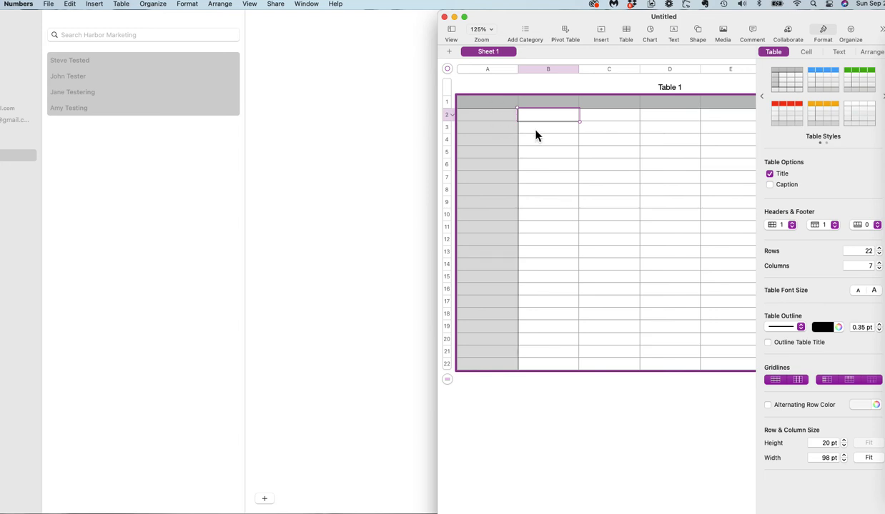
key("super+v")
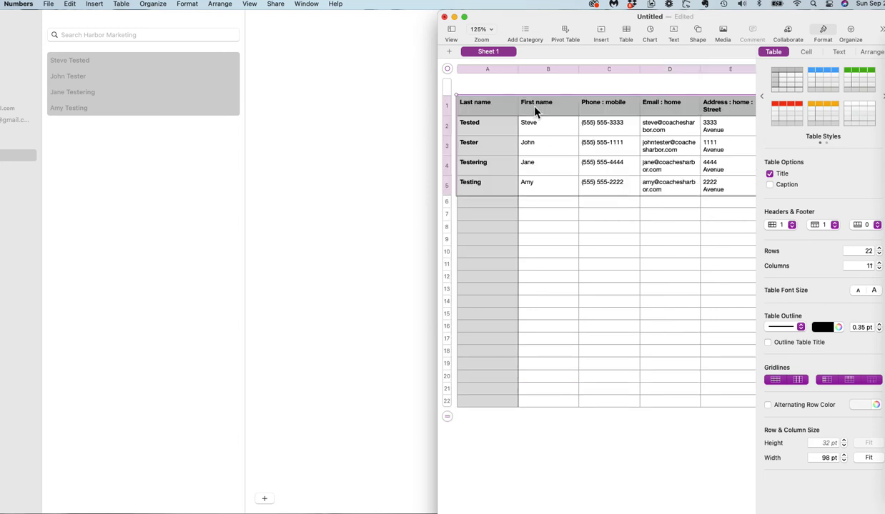
Step: Reposition and widen the spreadsheet window until every column through Note fits in view
left_click_drag(536, 20, 227, 28)
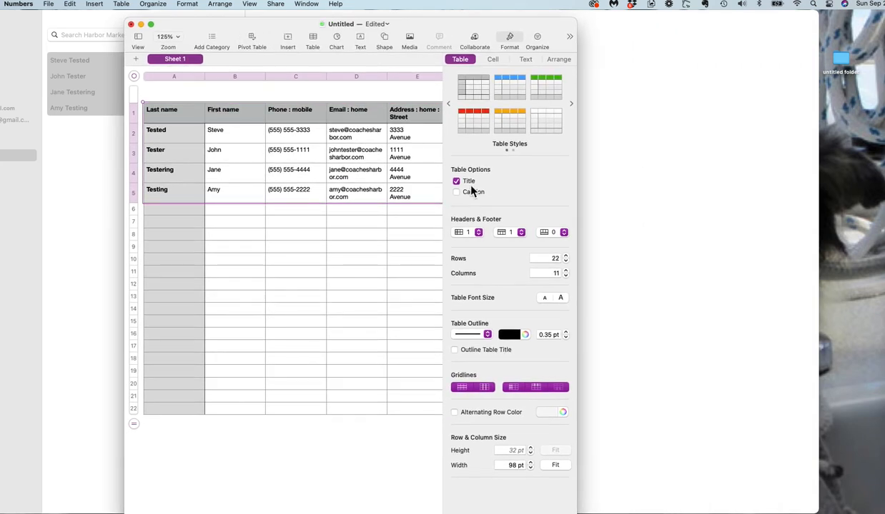
left_click_drag(578, 432, 824, 407)
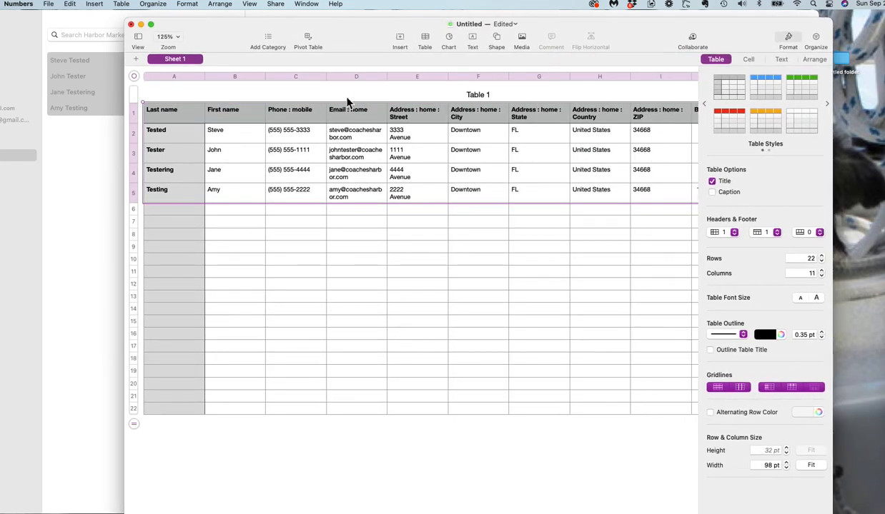
left_click_drag(345, 28, 252, 23)
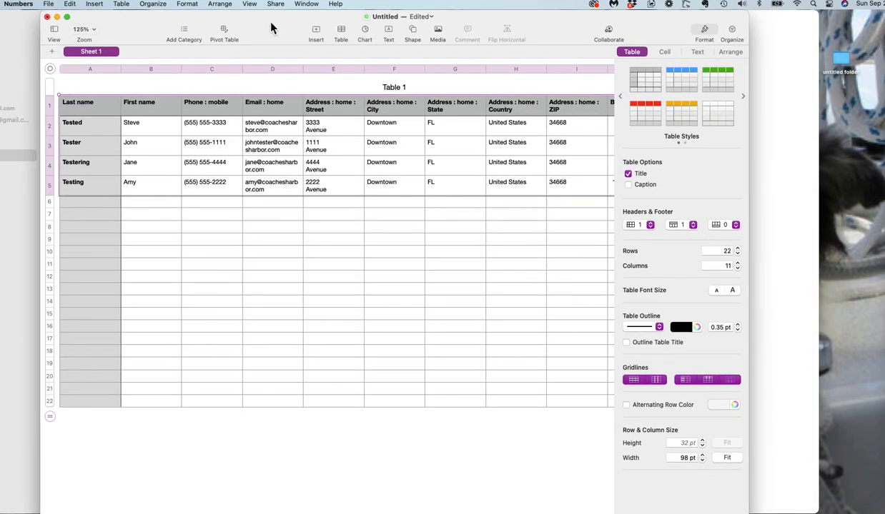
left_click_drag(750, 340, 871, 331)
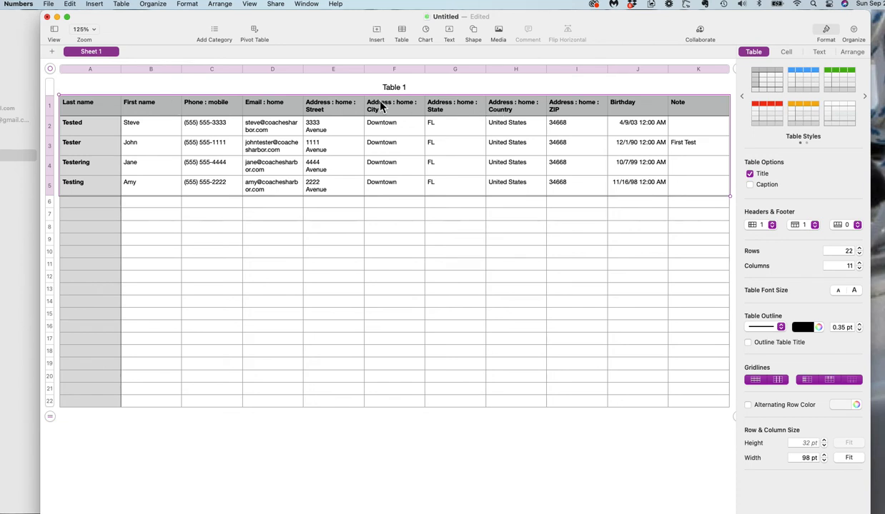
Step: Shorten the header of the mobile phone column to Phone
left_click(217, 110)
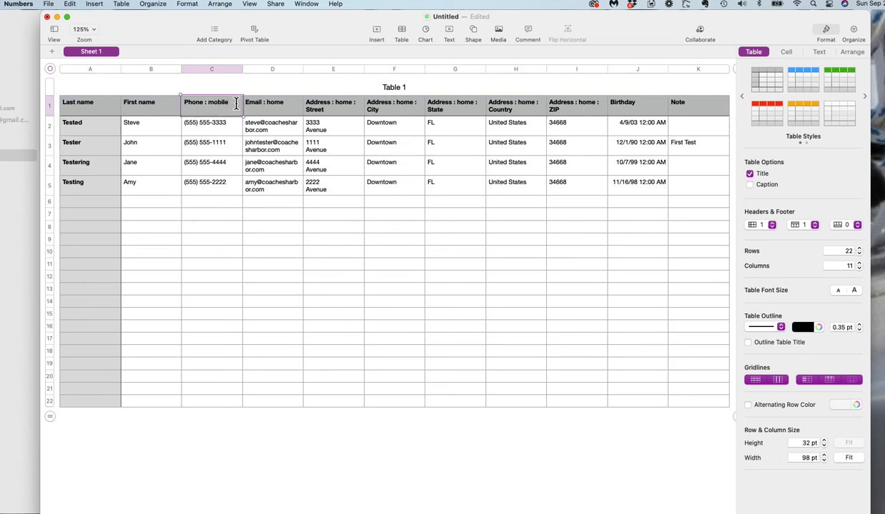
left_click(236, 103)
key("BackSpace")
key("BackSpace")
key("BackSpace")
key("BackSpace")
key("BackSpace")
key("BackSpace")
Step: Shorten the header of the home email column to Email
left_click(270, 105)
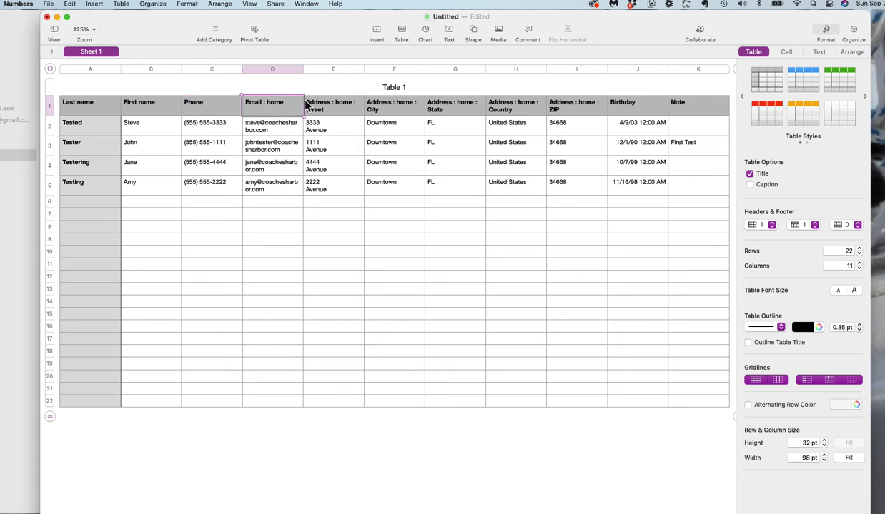
left_click(289, 106)
key("BackSpace")
key("BackSpace")
key("BackSpace")
key("BackSpace")
Step: Shorten the header of the home street column to Address
left_click(332, 112)
left_click(332, 110)
key("BackSpace")
key("BackSpace")
key("BackSpace")
key("BackSpace")
key("BackSpace")
key("BackSpace")
key("BackSpace")
key("BackSpace")
key("BackSpace")
key("BackSpace")
key("BackSpace")
key("BackSpace")
key("BackSpace")
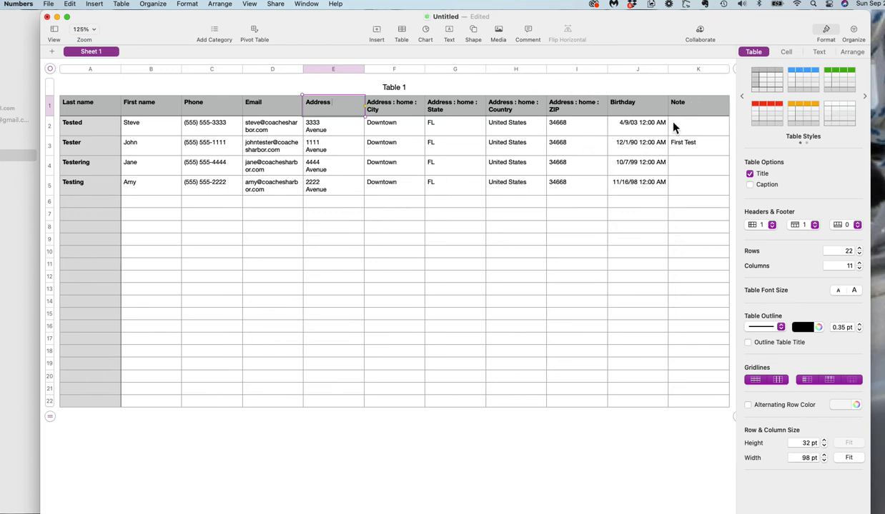
Step: Delete the Note column from the table
scroll(658, 135, "right", 3)
left_click(703, 70)
right_click(703, 72)
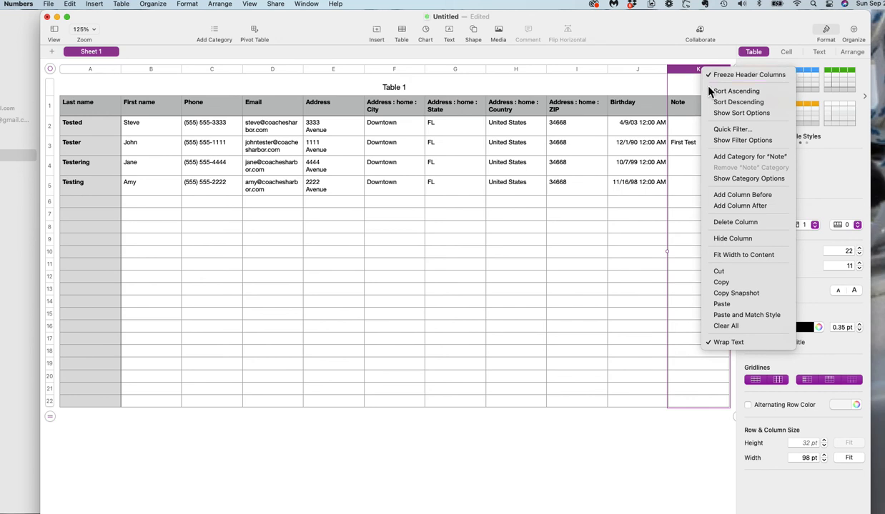
left_click(742, 222)
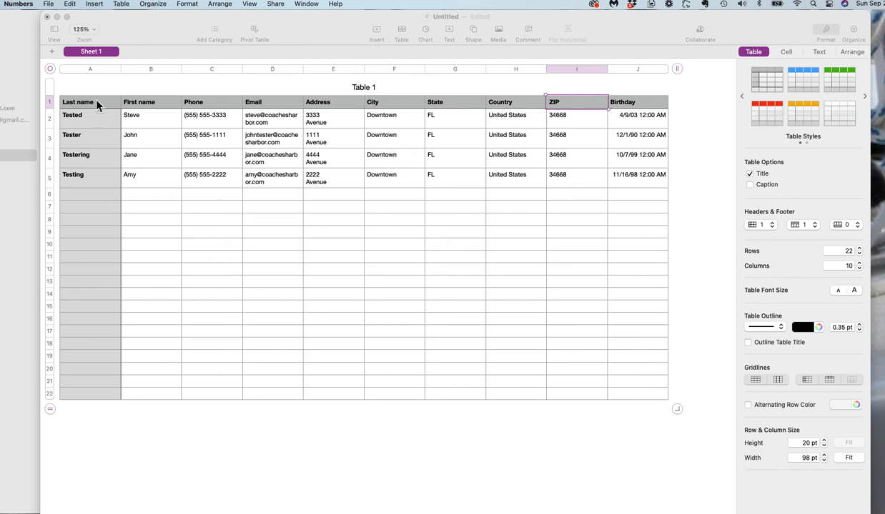
Step: Set up an export of the spreadsheet in CSV format without table names
left_click(48, 4)
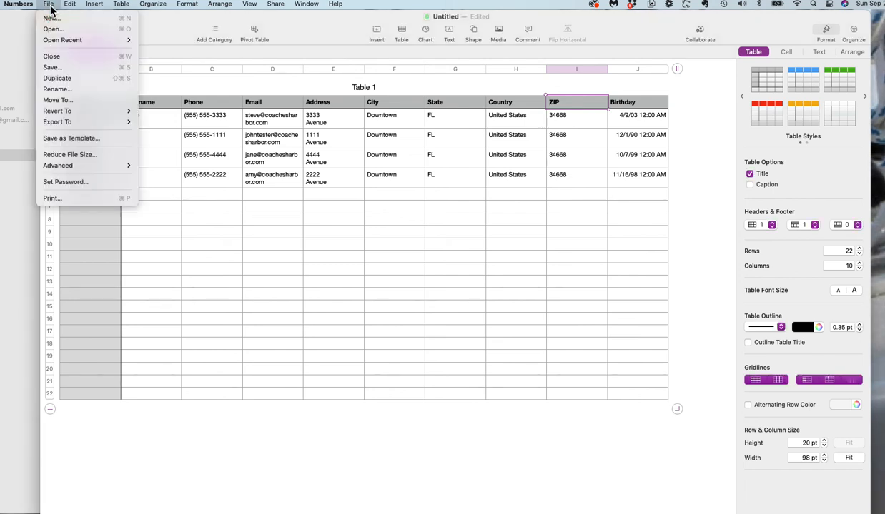
mouse_move(62, 124)
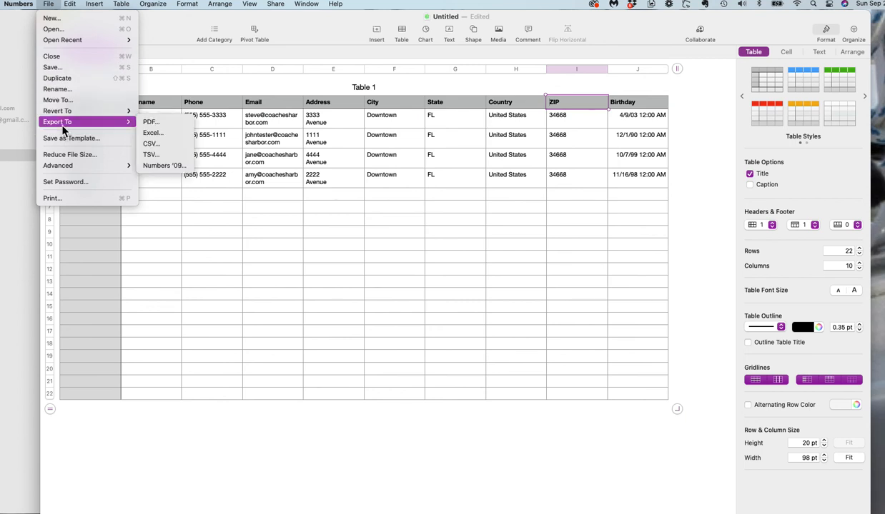
left_click(158, 148)
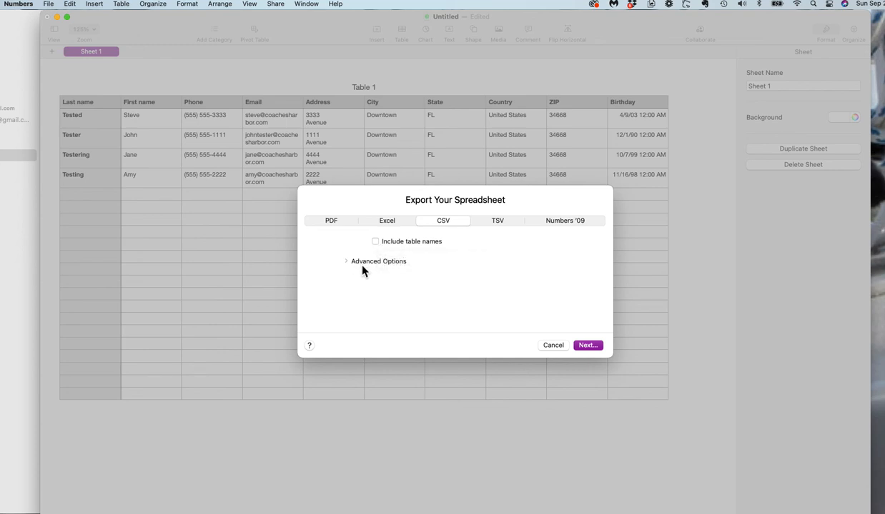
left_click(586, 346)
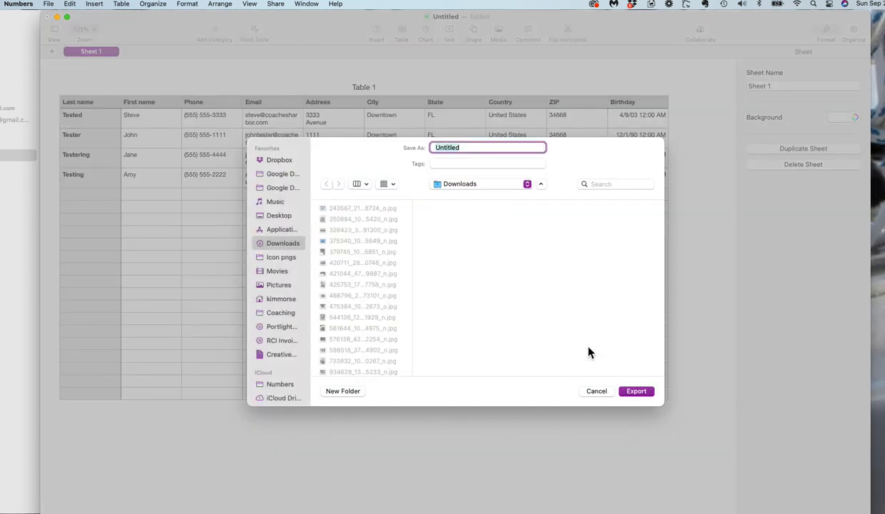
Step: Name the export file Harbor Marketing Contacts and export it to the Downloads folder
left_click(469, 152)
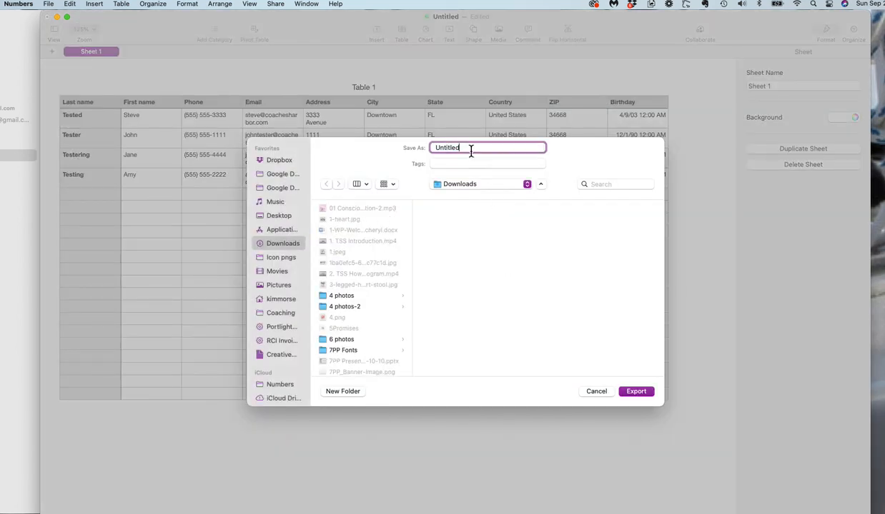
type("H")
key("BackSpace")
key("BackSpace")
key("BackSpace")
key("BackSpace")
key("BackSpace")
key("BackSpace")
key("BackSpace")
key("BackSpace")
key("BackSpace")
type("Harbor Marketing Contacts")
scroll(288, 253, "down", 1)
scroll(288, 256, "down", 3)
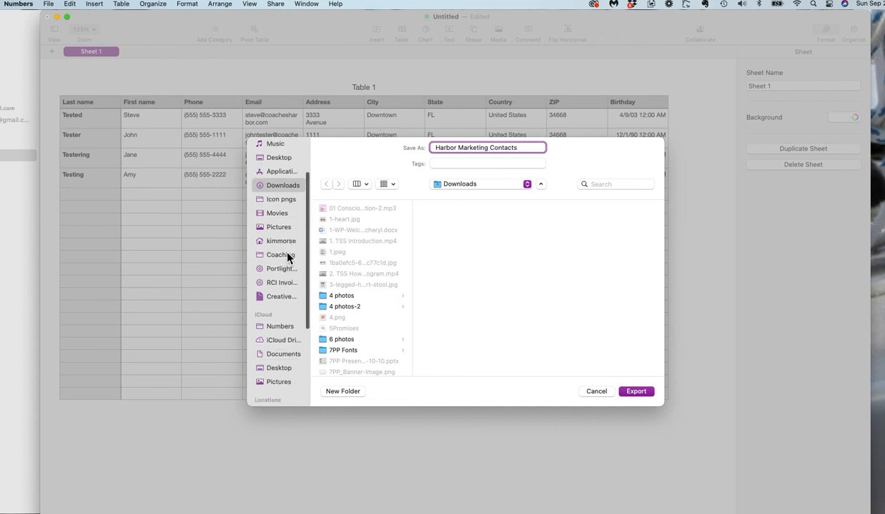
scroll(269, 223, "up", 3)
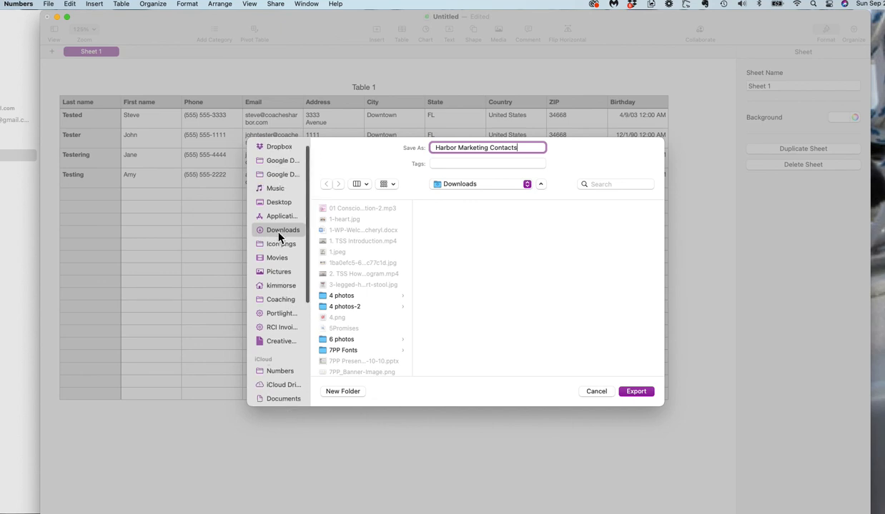
left_click(636, 394)
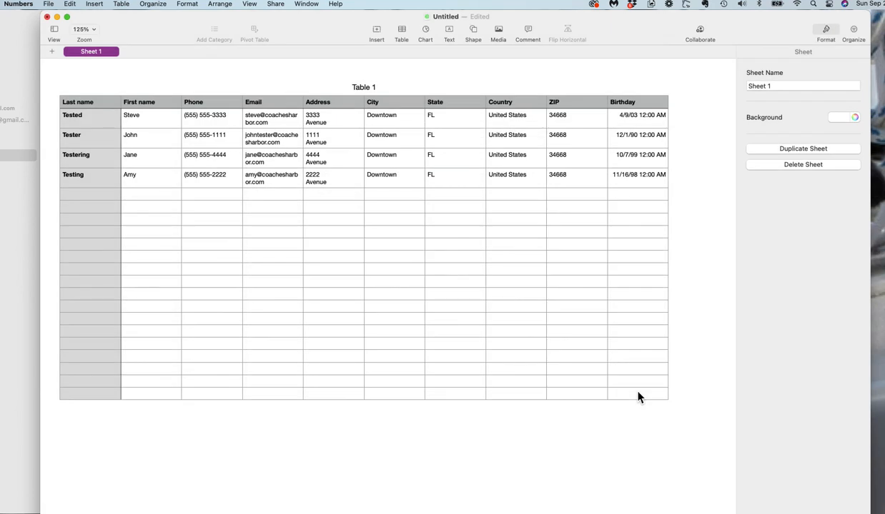